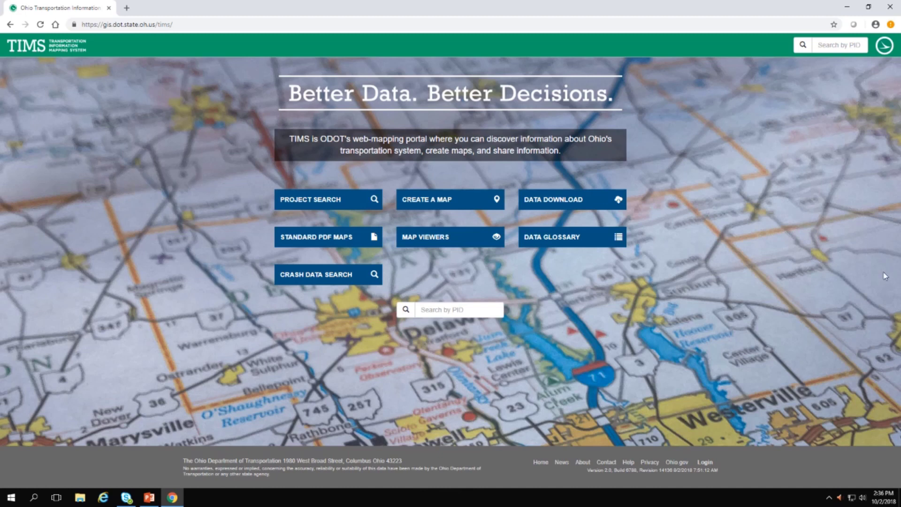
# - Go from the TIMS home page to the Create a Map page
pyautogui.click(463, 205)
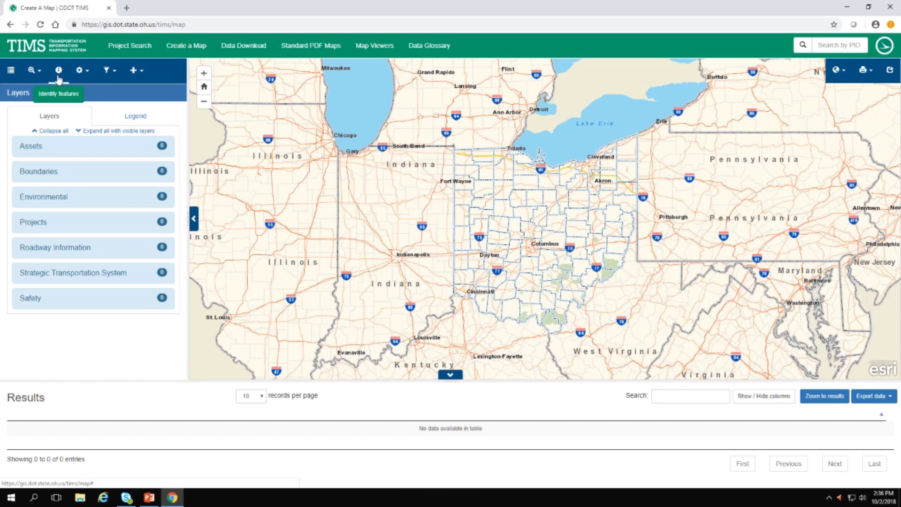
# - Switch on the Culvert Inventory layer under the Assets category
pyautogui.click(80, 150)
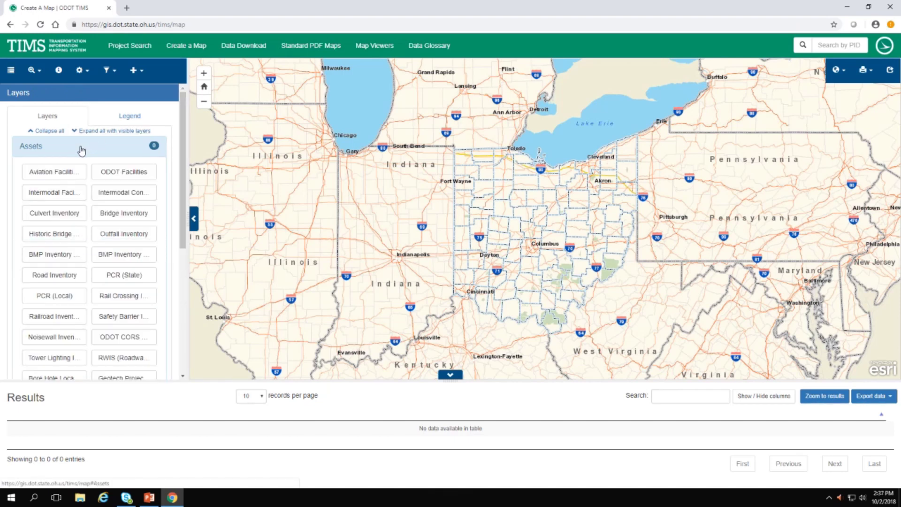
pyautogui.click(64, 218)
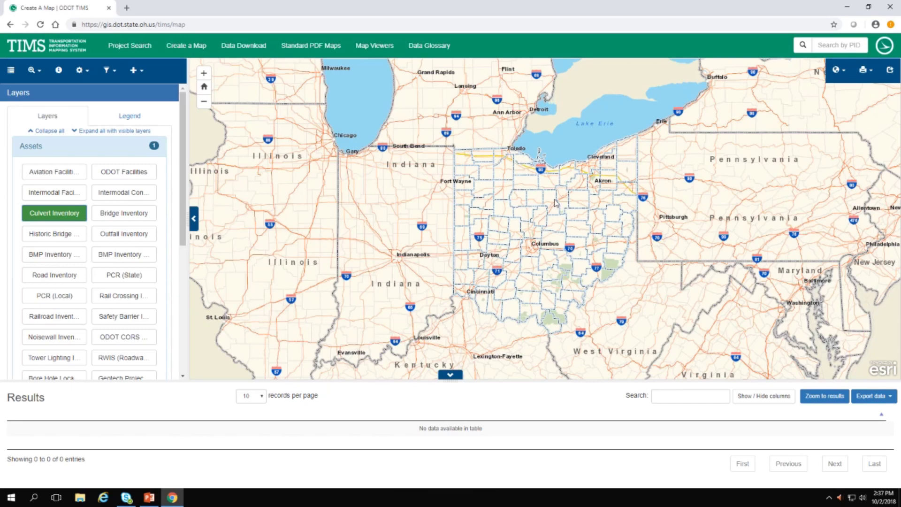
# - Zoom into the route 250 culverts near Ashland and show the Culvert Inventory legend
pyautogui.scroll(6, 554, 199)
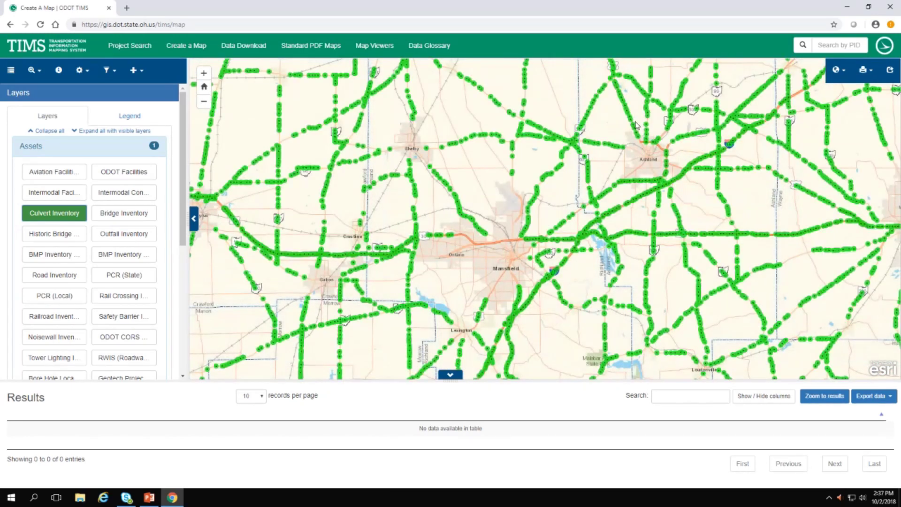
pyautogui.scroll(2, 651, 119)
pyautogui.scroll(2, 649, 121)
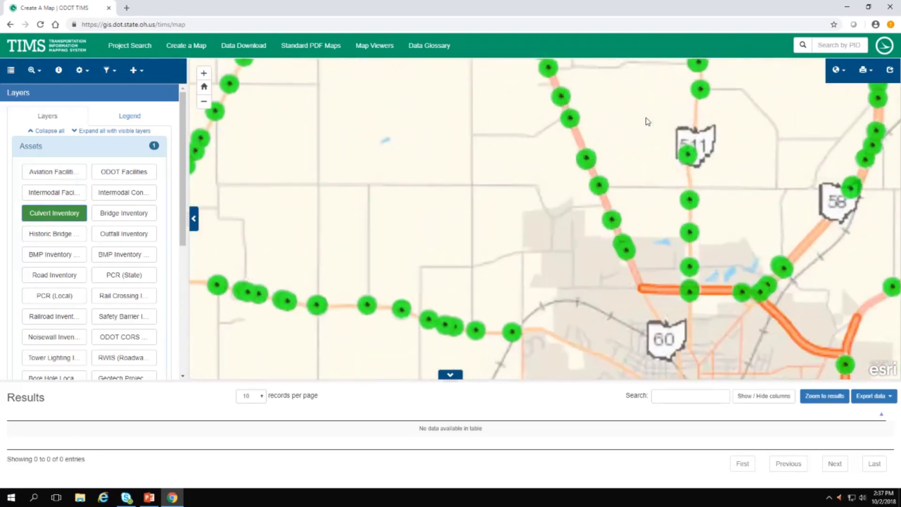
pyautogui.scroll(1, 611, 191)
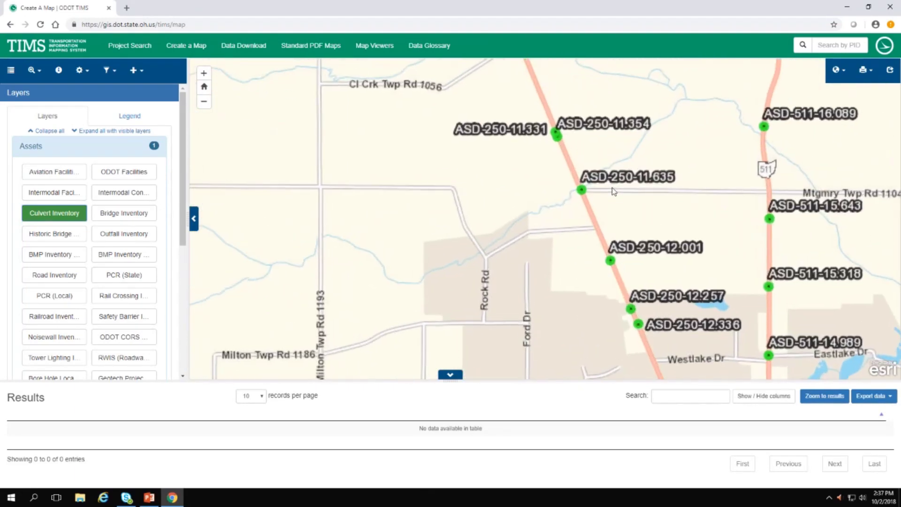
pyautogui.scroll(1, 607, 195)
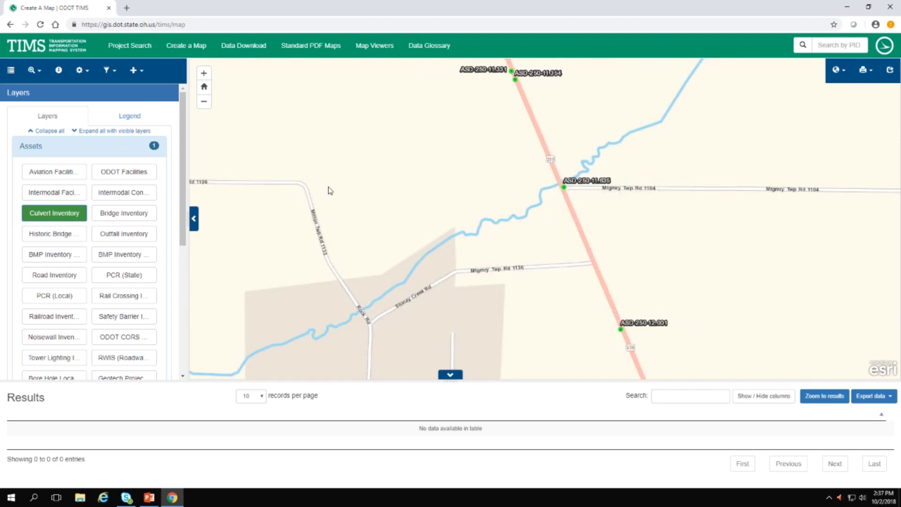
pyautogui.click(128, 121)
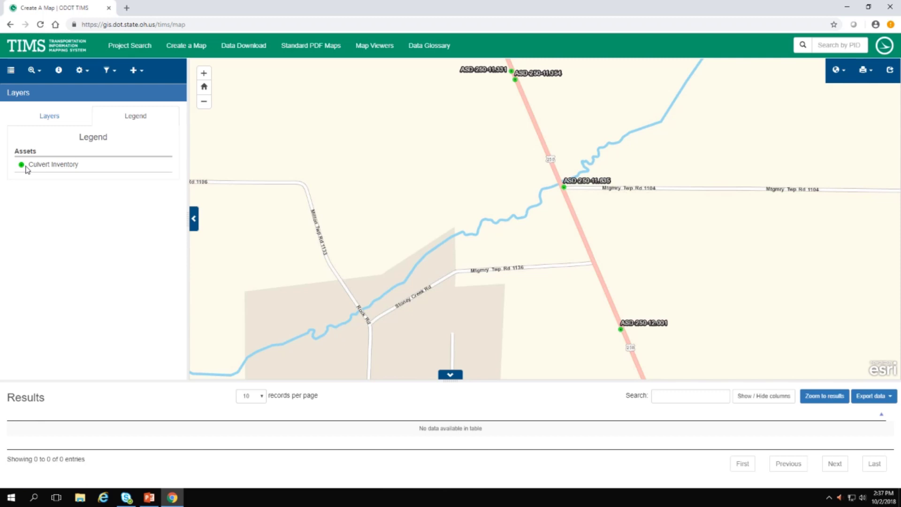
# - Return to the Layers list and activate the Identify features tool
pyautogui.click(54, 121)
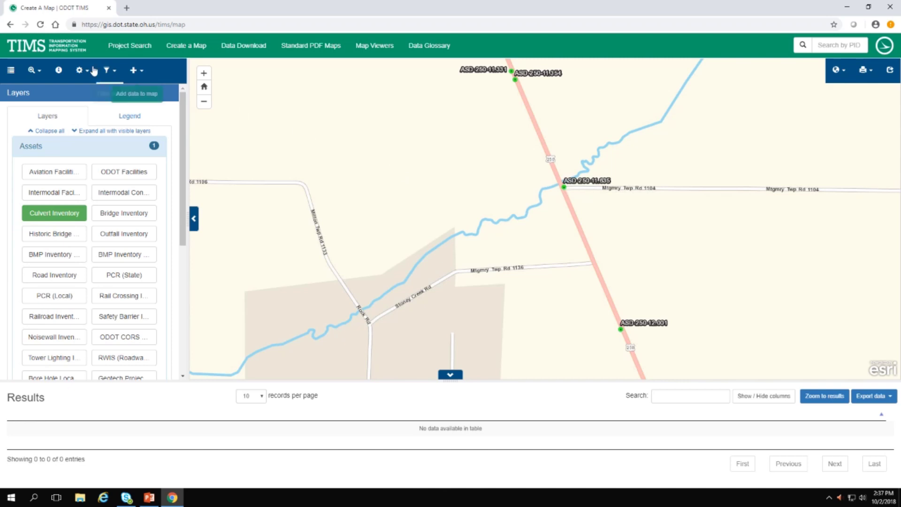
pyautogui.click(56, 76)
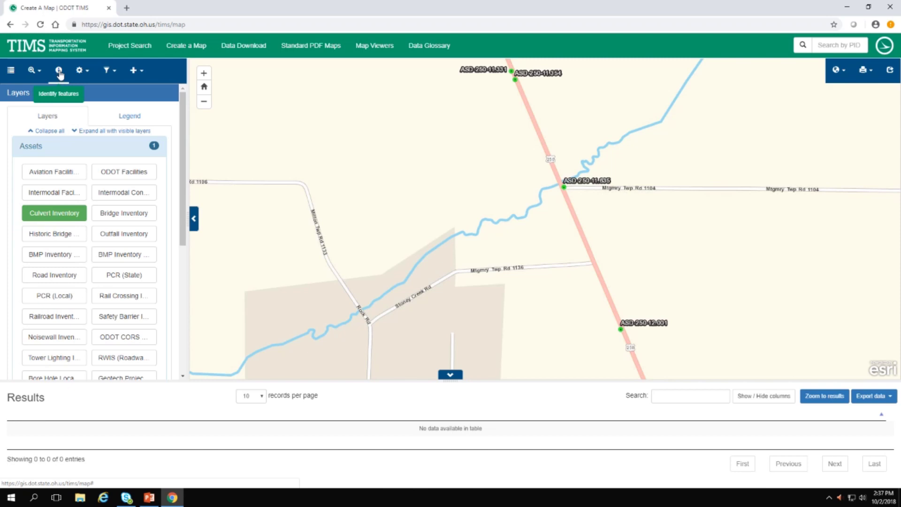
pyautogui.click(60, 74)
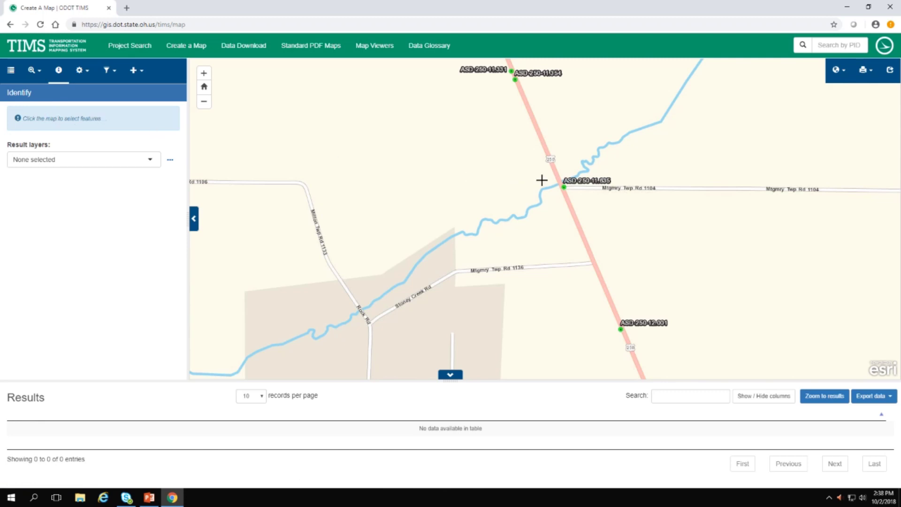
# - Identify culvert ASD-250-12.001 and browse its attributes, including County ASHLAND and Route US 00250
pyautogui.click(620, 331)
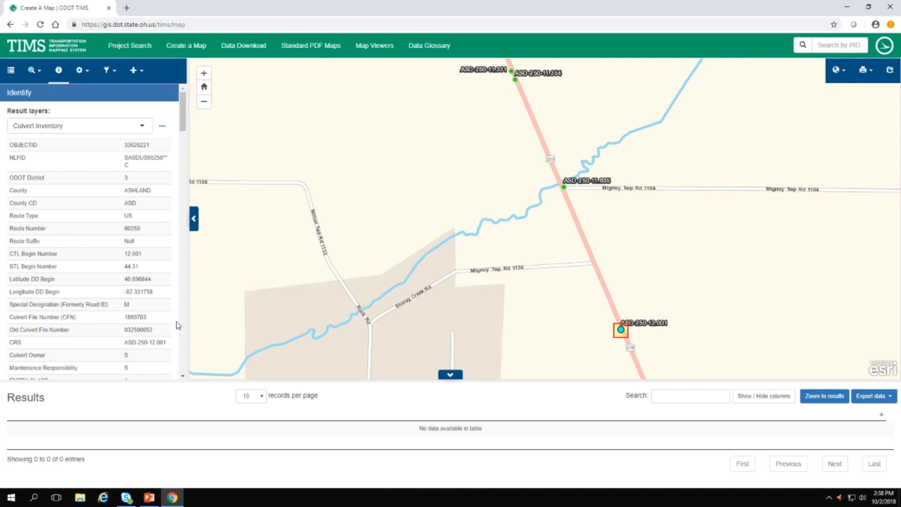
pyautogui.scroll(-5, 181, 326)
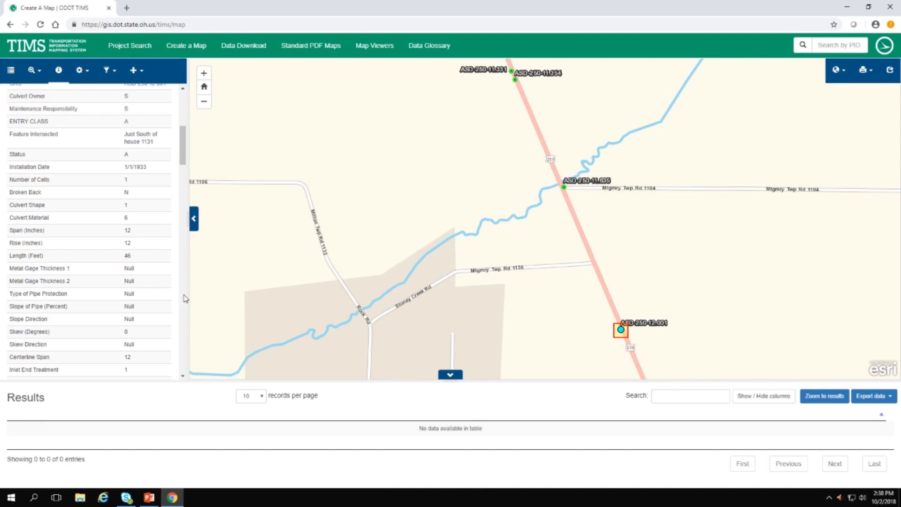
pyautogui.scroll(-5, 186, 298)
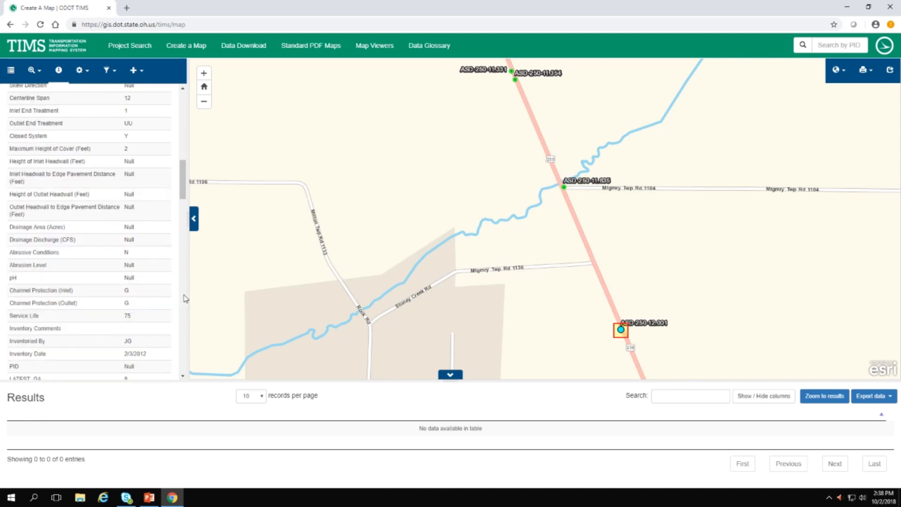
pyautogui.scroll(-5, 186, 298)
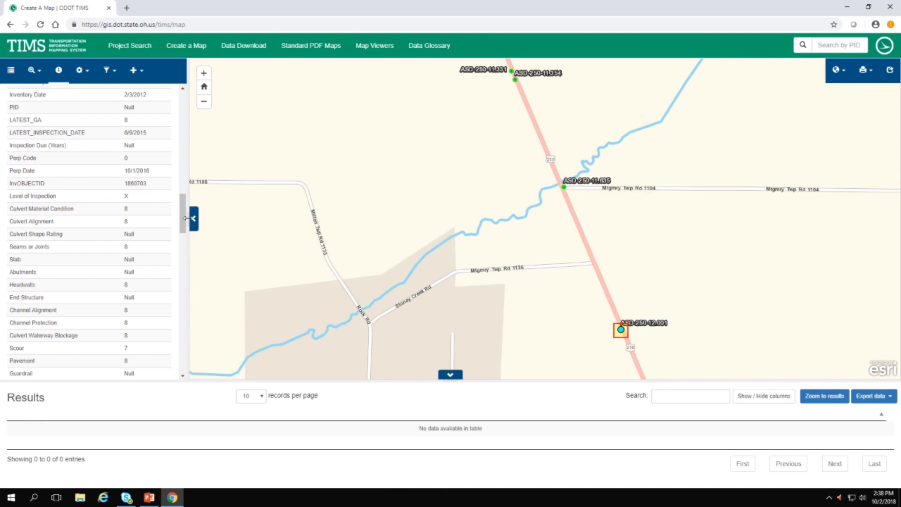
pyautogui.moveTo(183, 221); pyautogui.dragTo(191, 111)
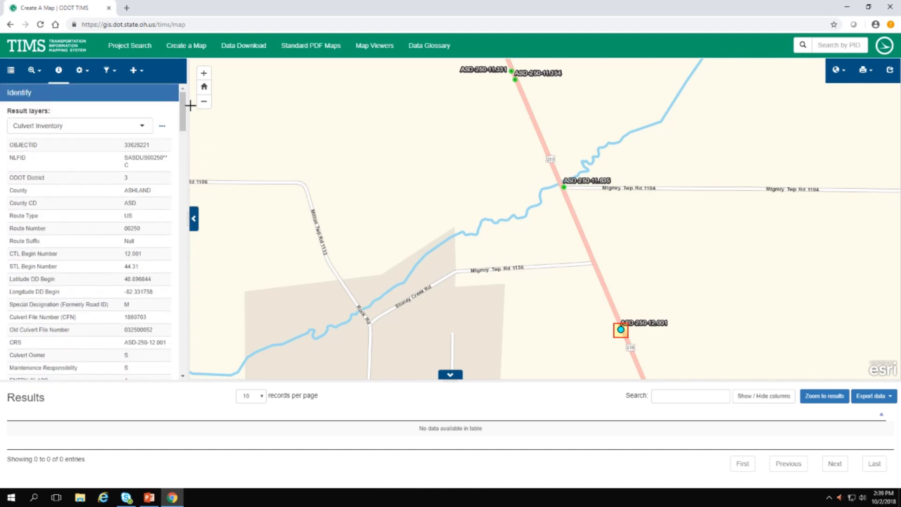
# - Identify culvert ASD-250-11.635 and view its 15-inch span, 110-foot length and attributes
pyautogui.click(563, 187)
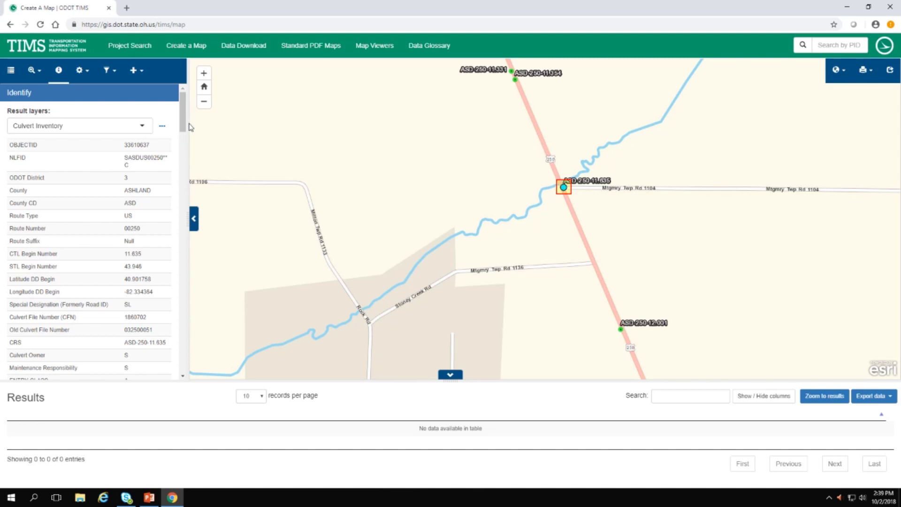
pyautogui.moveTo(185, 127)
pyautogui.mouseDown()
pyautogui.moveTo(190, 193)
pyautogui.moveTo(183, 123)
pyautogui.mouseUp()
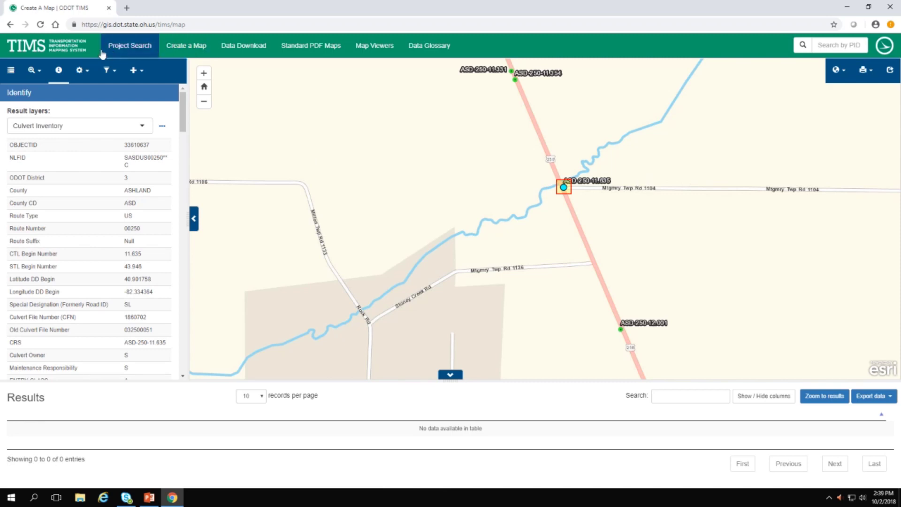
# - Turn on Bridge Inventory alongside the culverts and reactivate the Identify tool
pyautogui.click(11, 73)
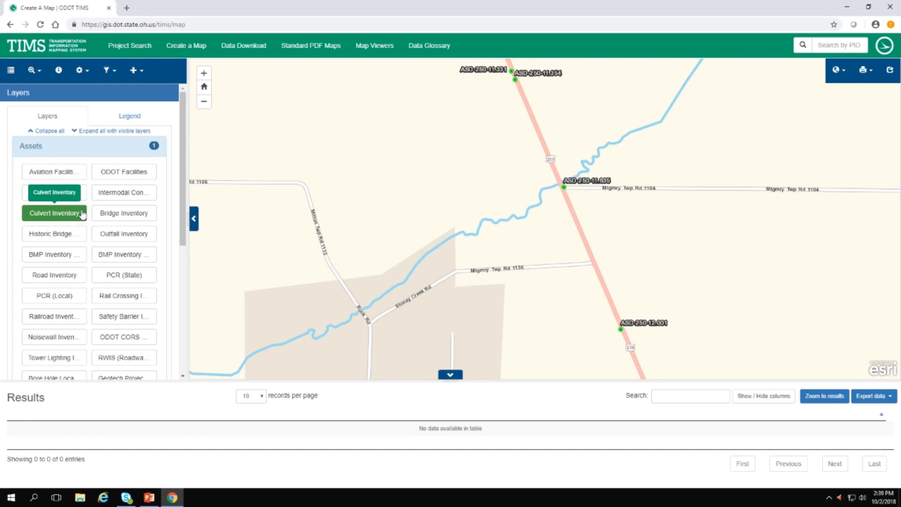
pyautogui.click(121, 214)
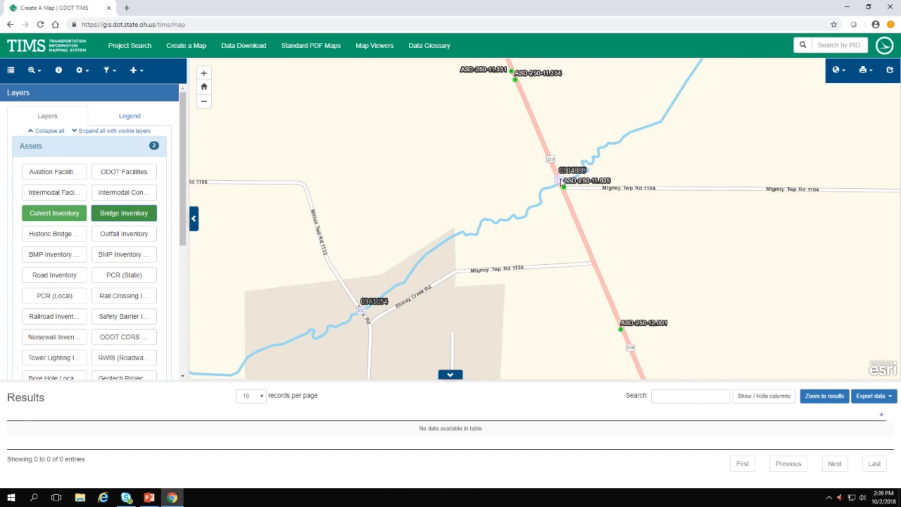
pyautogui.click(60, 73)
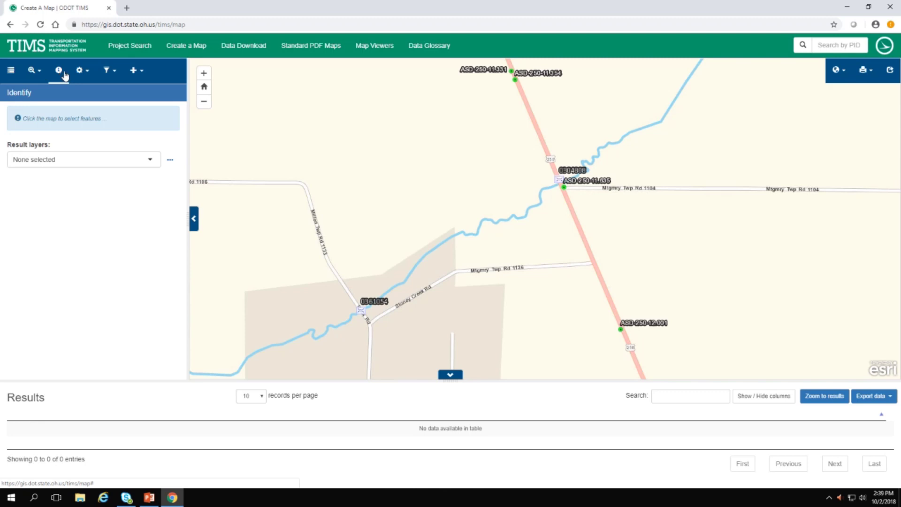
# - Identify the route 250 creek crossing and show Bridge Inventory results for bridge 0304808 over Lang Creek
pyautogui.click(561, 183)
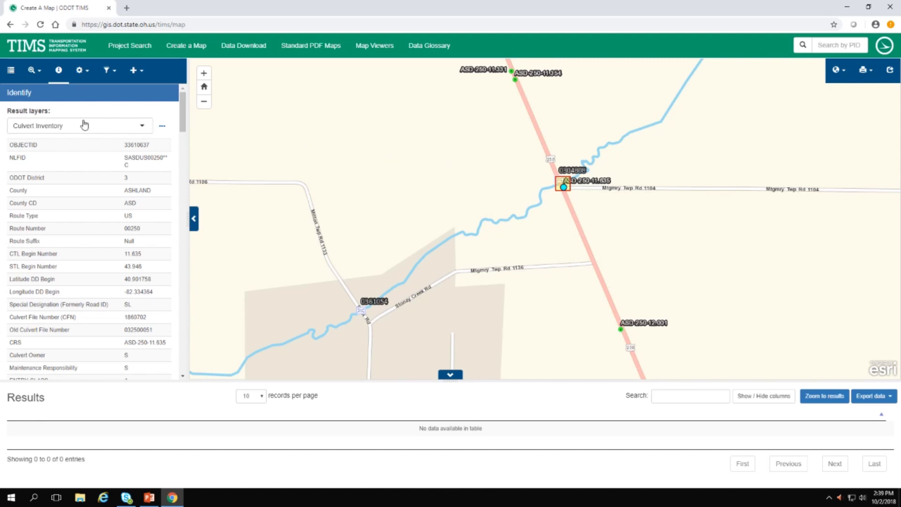
pyautogui.click(145, 124)
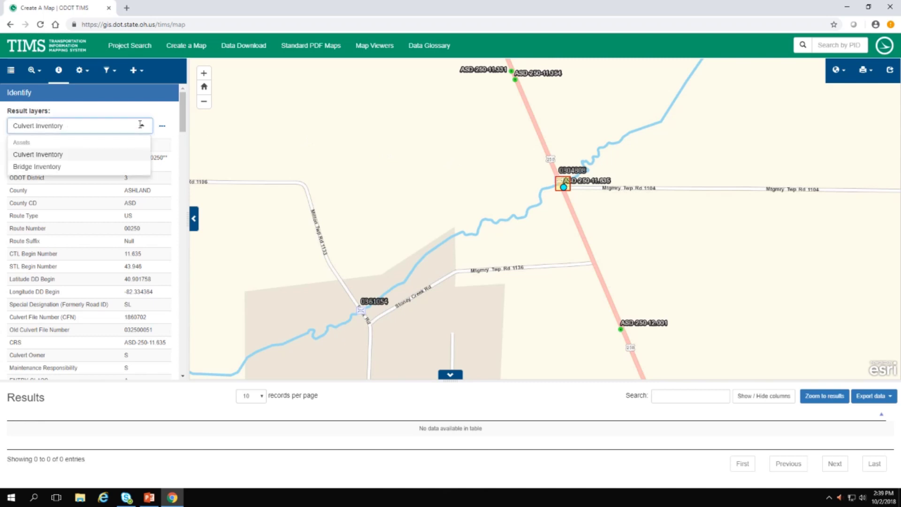
pyautogui.click(55, 167)
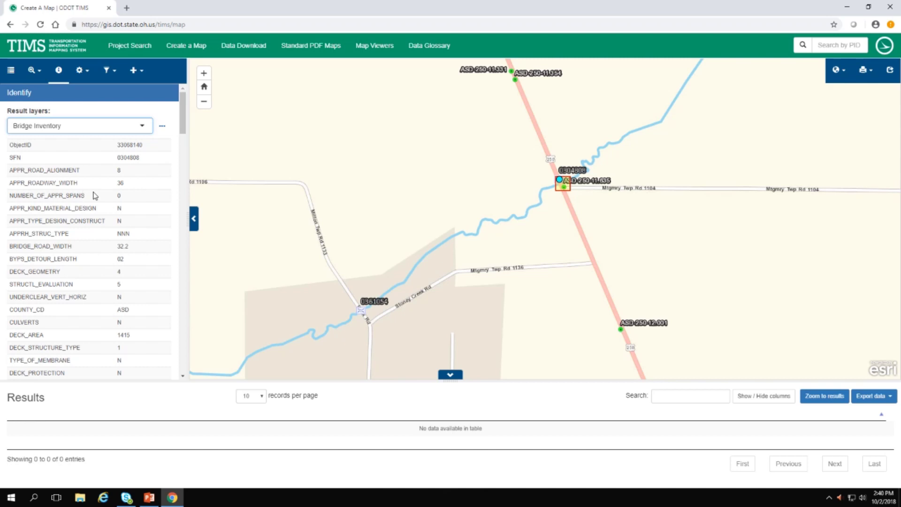
pyautogui.click(184, 233)
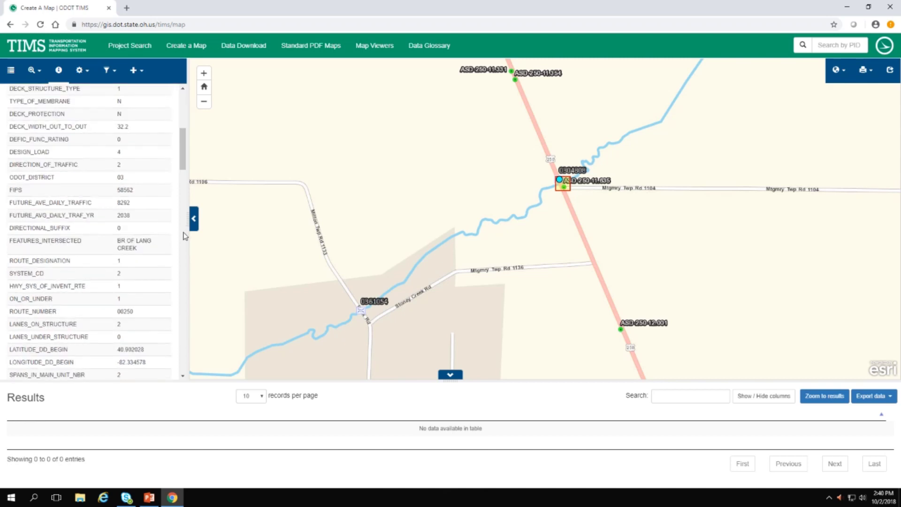
pyautogui.click(184, 235)
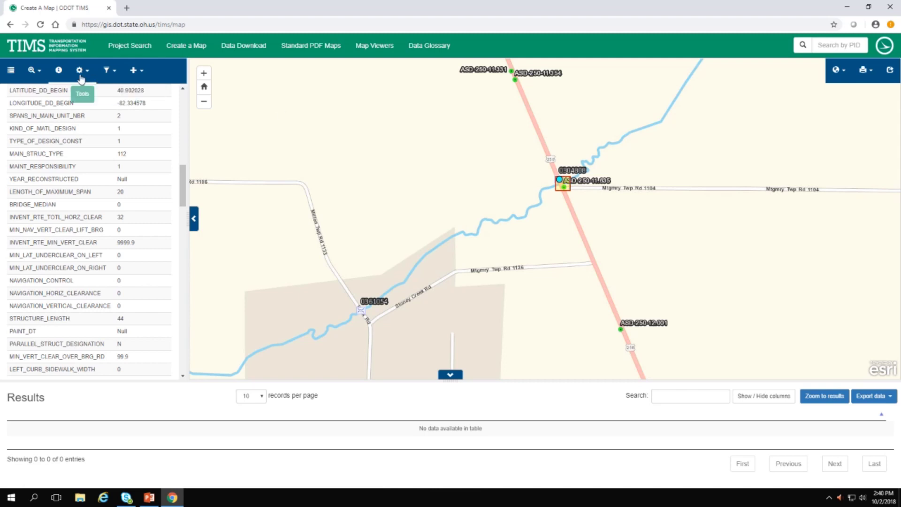
# - Turn off Culvert Inventory, then identify bridge 0304808 alone to list its attributes
pyautogui.click(12, 73)
pyautogui.click(59, 219)
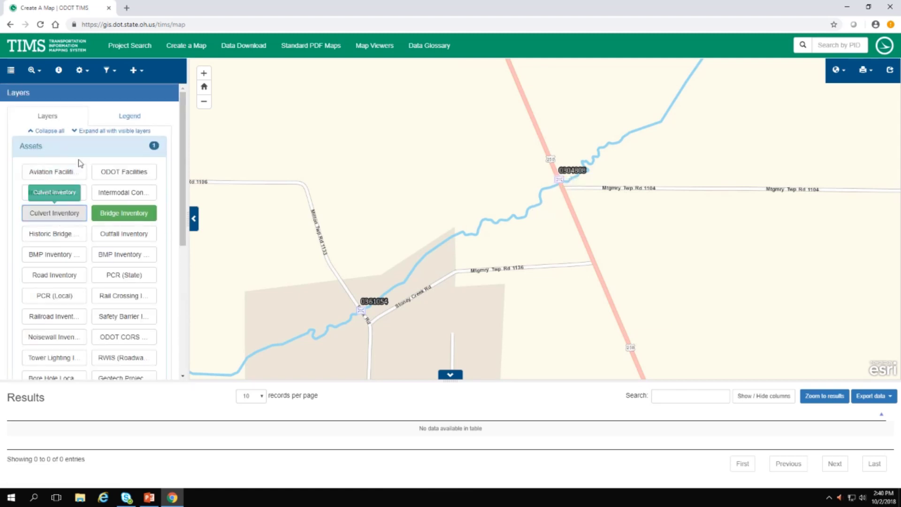
pyautogui.click(58, 71)
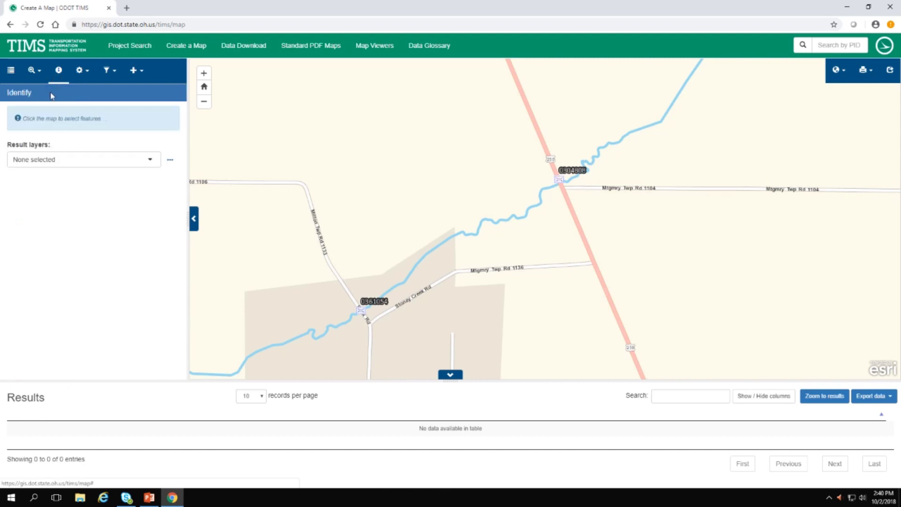
pyautogui.click(558, 180)
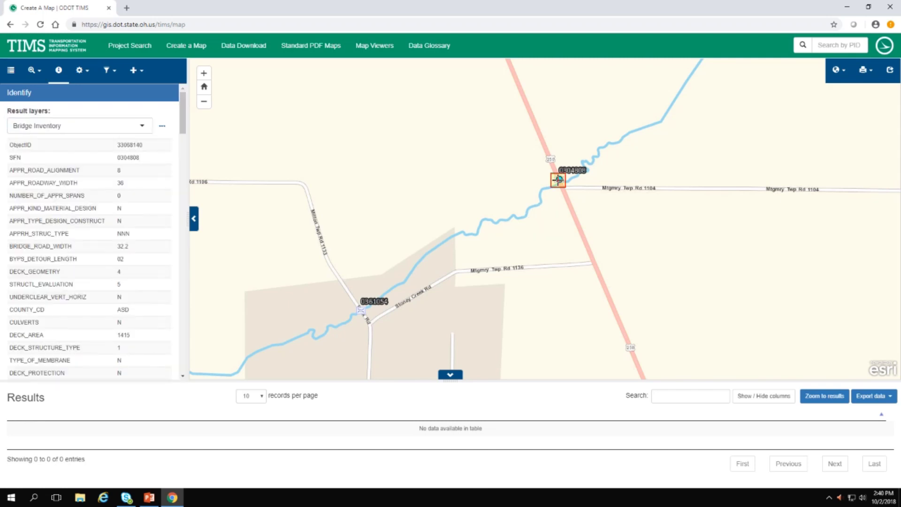